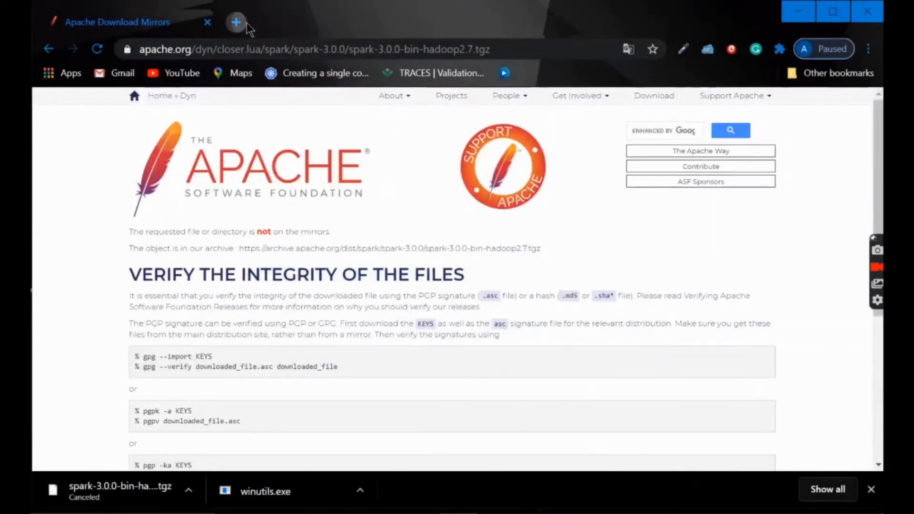
Step: Search the web for winutils in a new browser tab and open the GitHub repository of Windows binaries for Hadoop
left_click(246, 24)
type("wi")
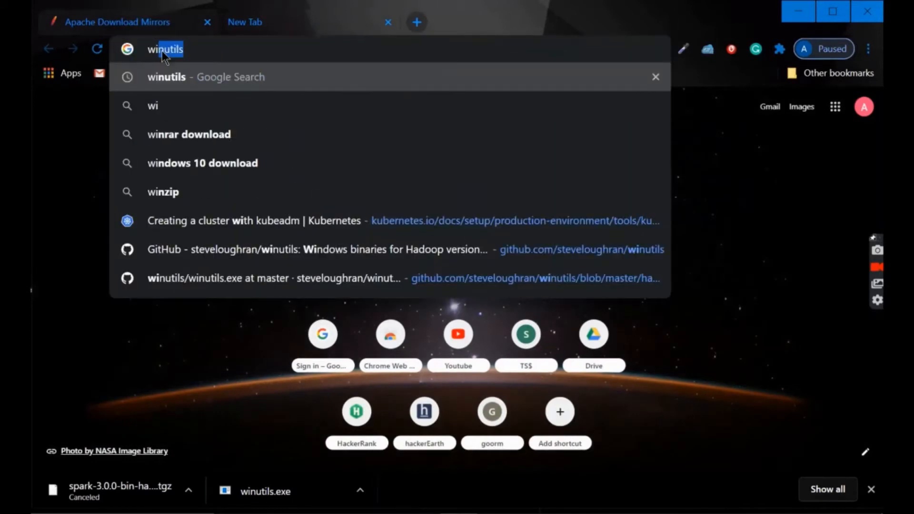
type("nutils")
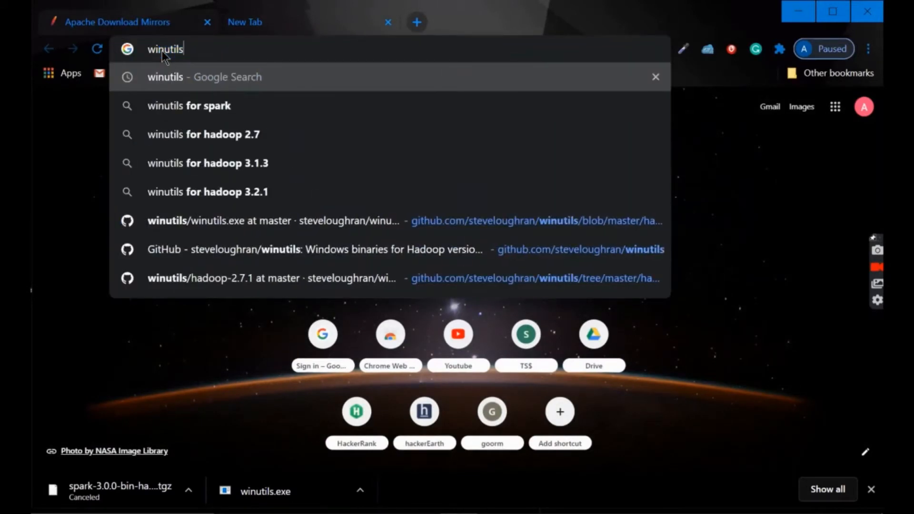
key("Return")
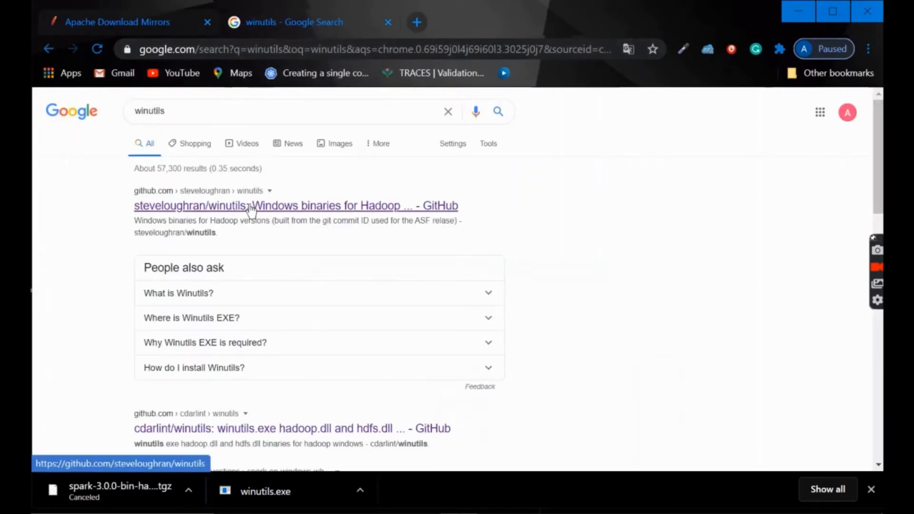
left_click(248, 206)
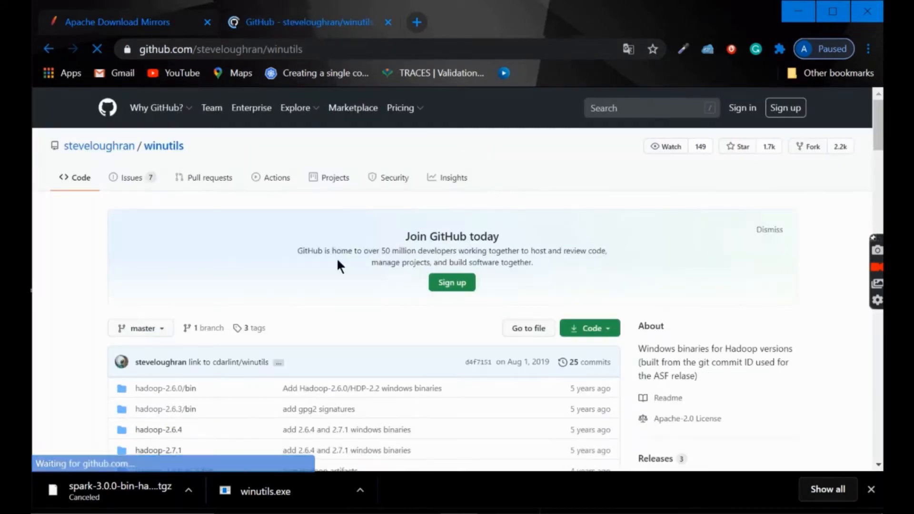
Step: Open the winutils.exe file page in the bin folder of hadoop-2.7.1 in the repository
scroll(159, 368, "down", 1)
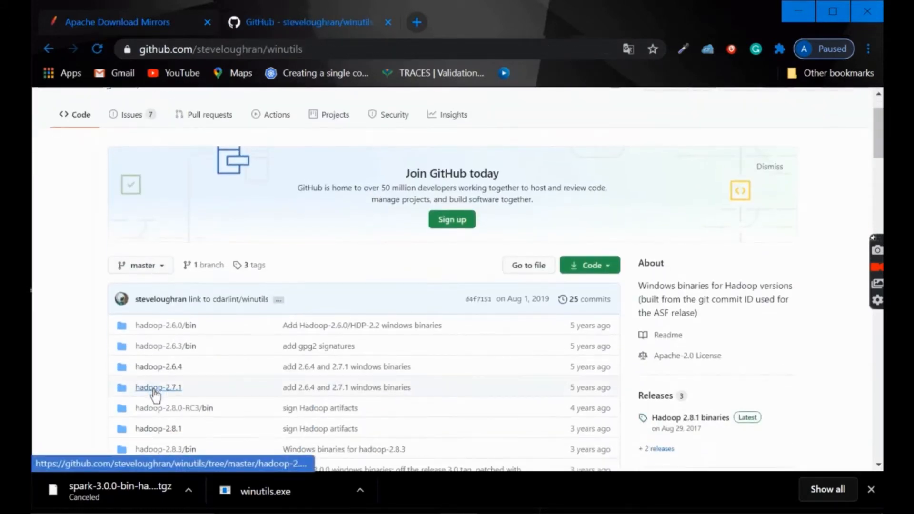
left_click(153, 388)
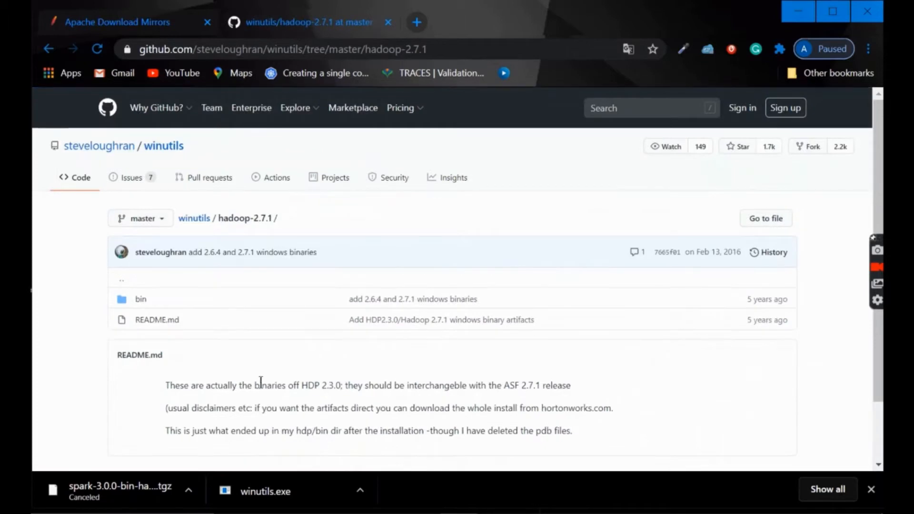
scroll(261, 383, "down", 1)
left_click(139, 265)
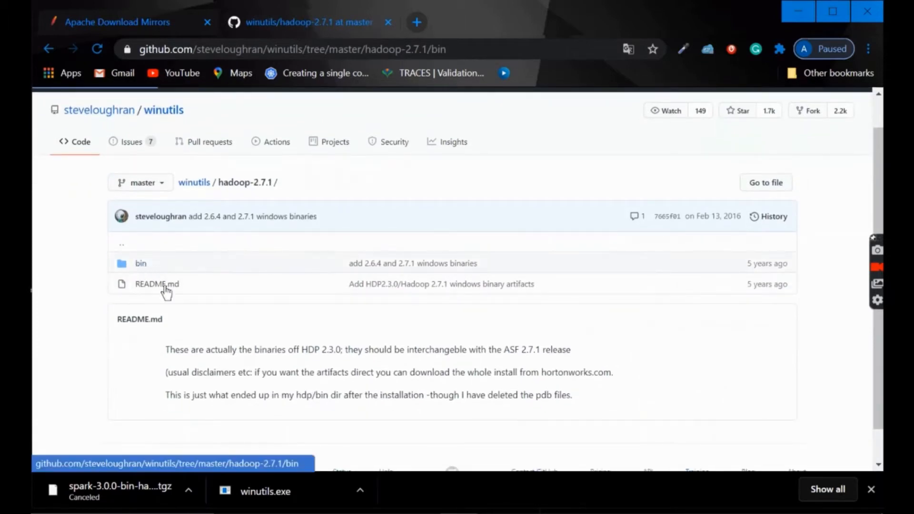
scroll(251, 322, "down", 3)
scroll(252, 320, "down", 10)
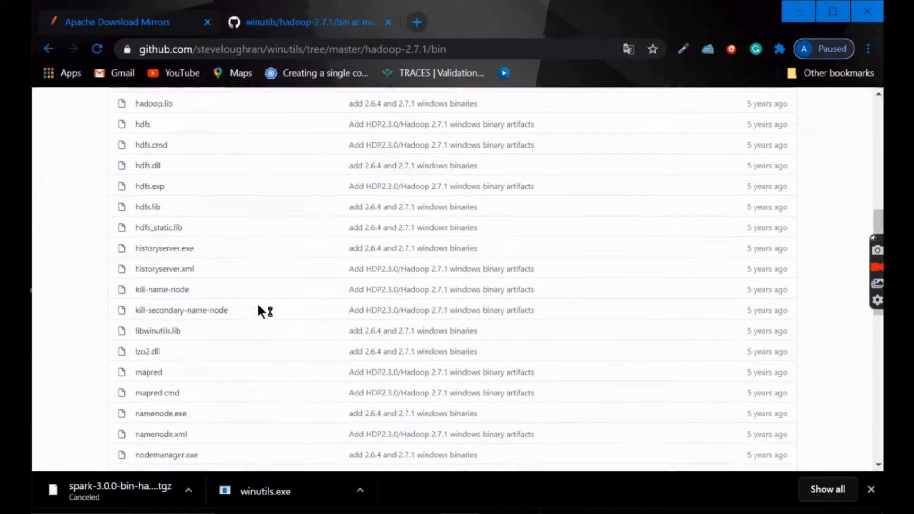
scroll(260, 311, "down", 5)
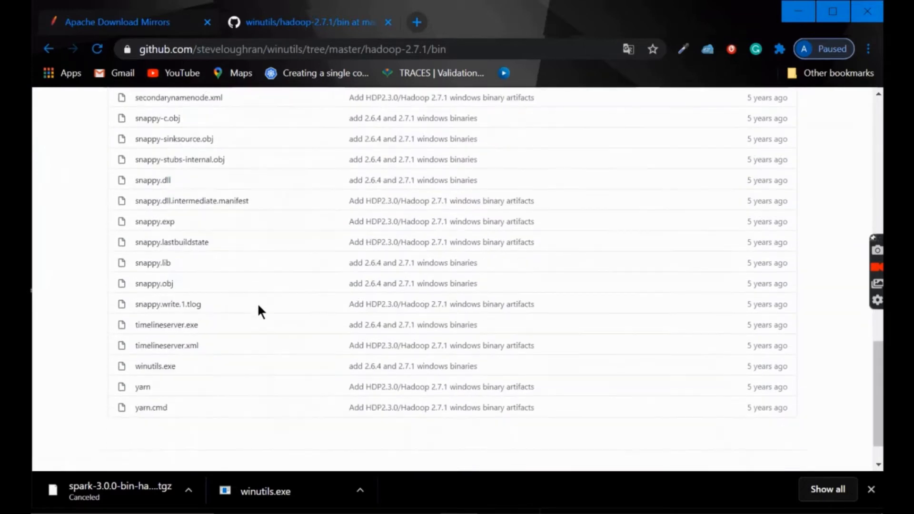
left_click(156, 324)
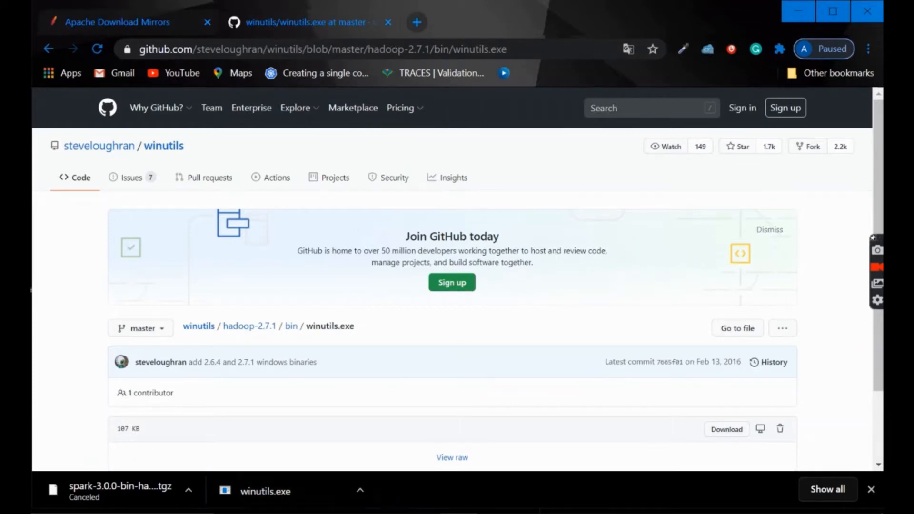
Step: Search for "apache spark download" in another new tab and open the official Apache Spark downloads page
left_click(416, 21)
type("a")
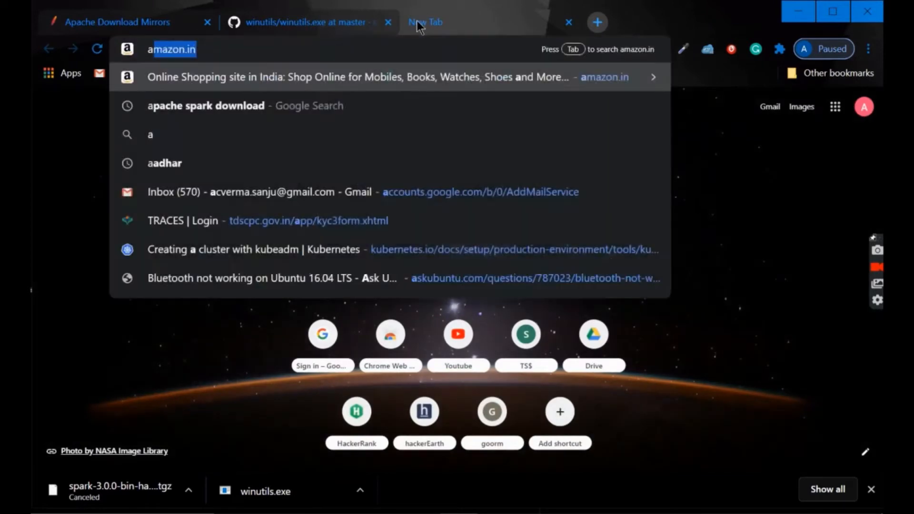
type("pache spar")
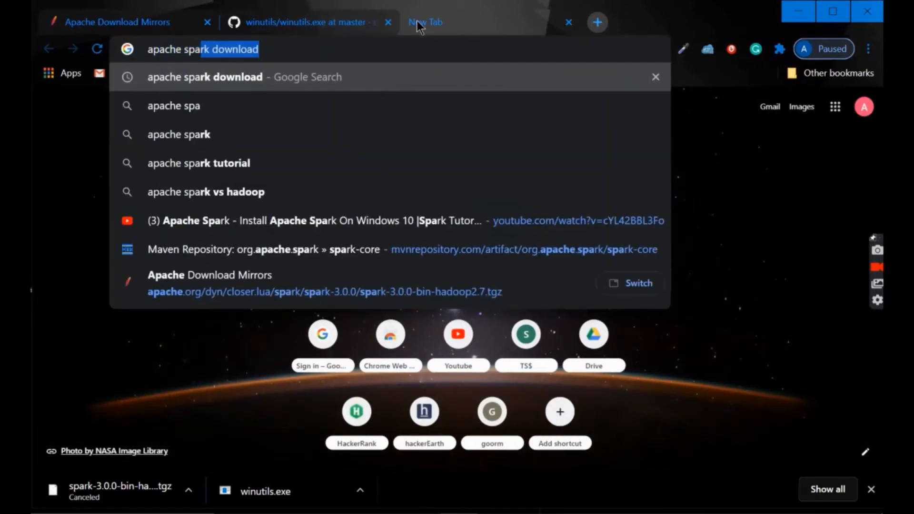
type("k dow")
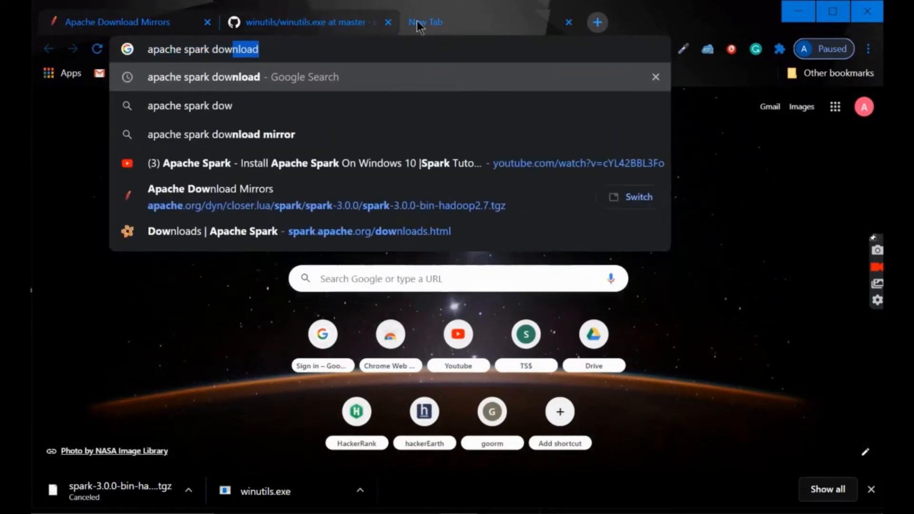
type("nloa")
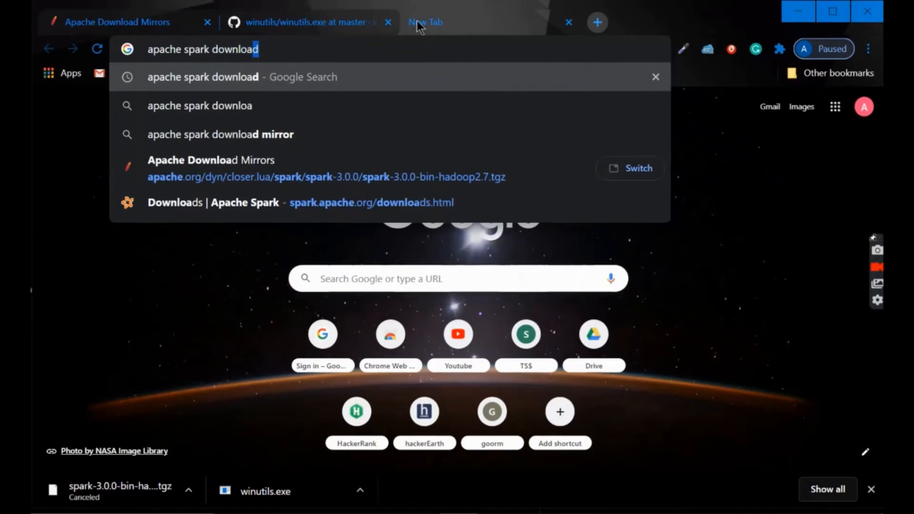
type("d")
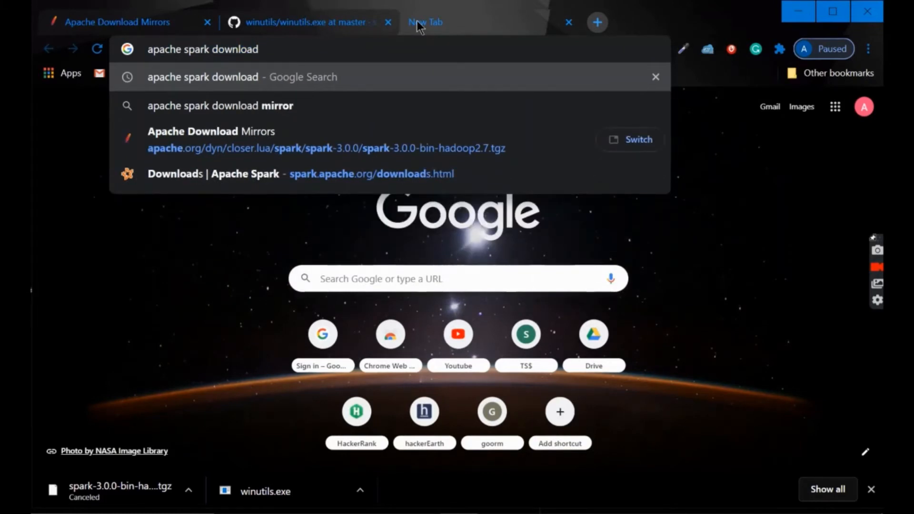
key("Return")
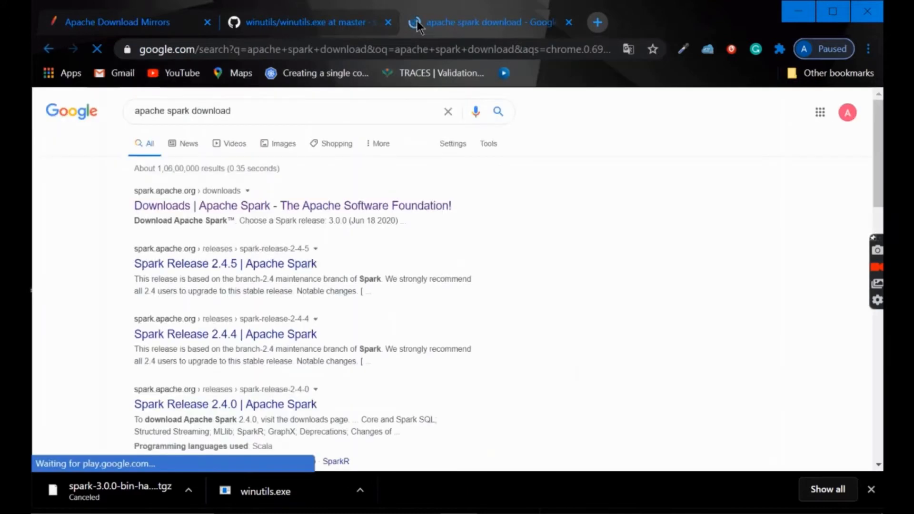
left_click(313, 207)
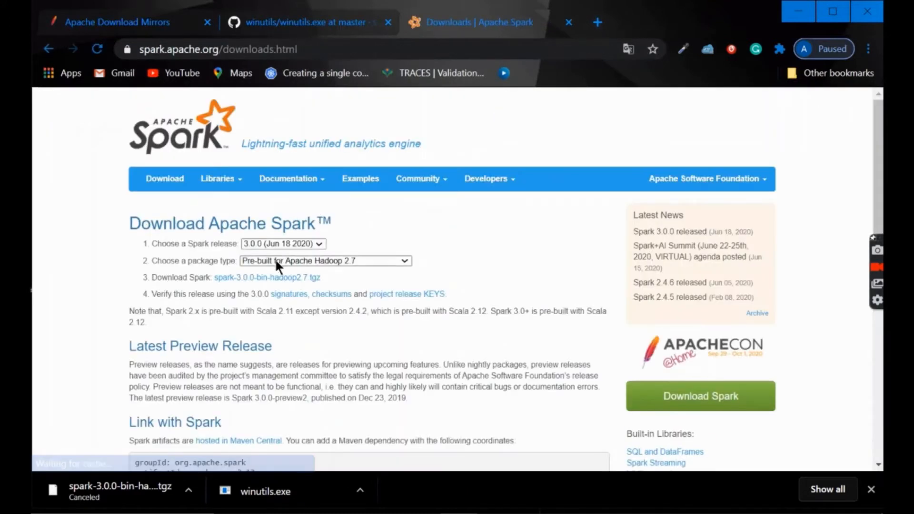
Step: Start downloading spark-3.0.0-bin-hadoop2.7.tgz through its Apache archive link, and cancel that download
left_click(253, 277)
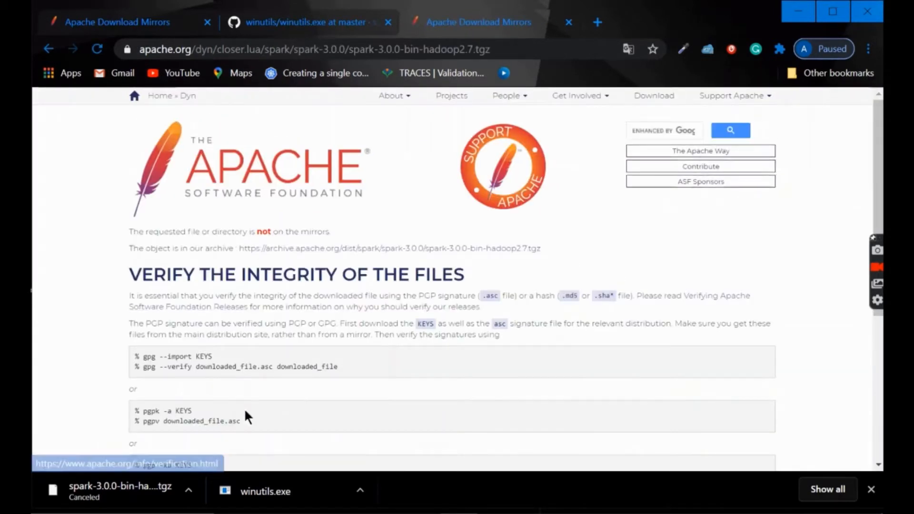
left_click(298, 258)
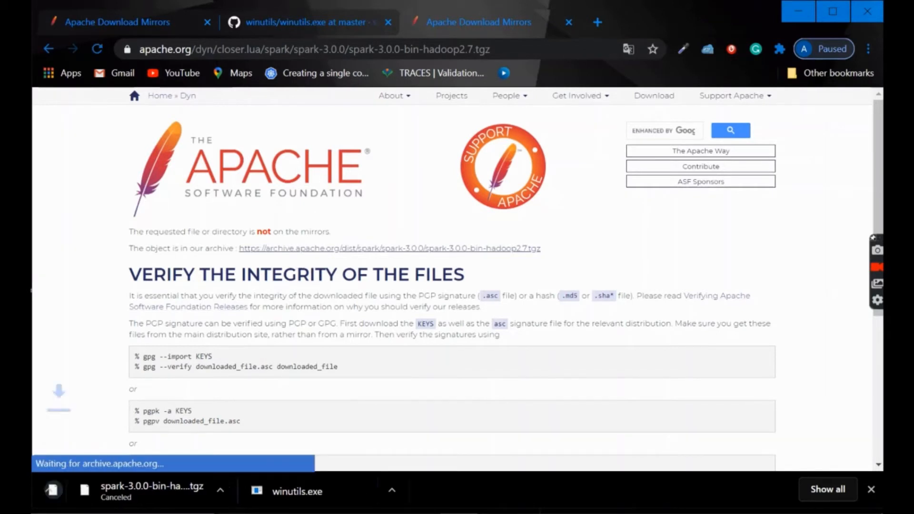
left_click(189, 495)
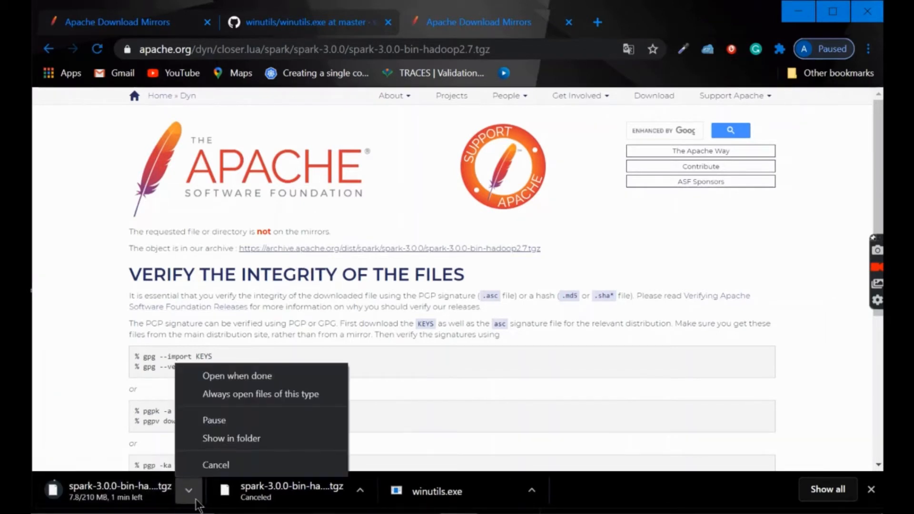
left_click(226, 468)
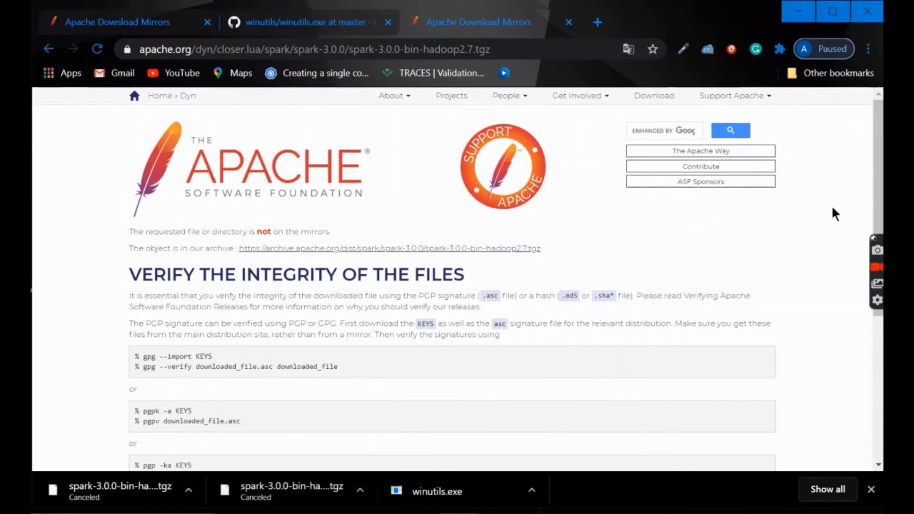
Step: Search in a new tab for how to unzip a tgz file and open the Ask Ubuntu question about using the terminal
left_click(598, 22)
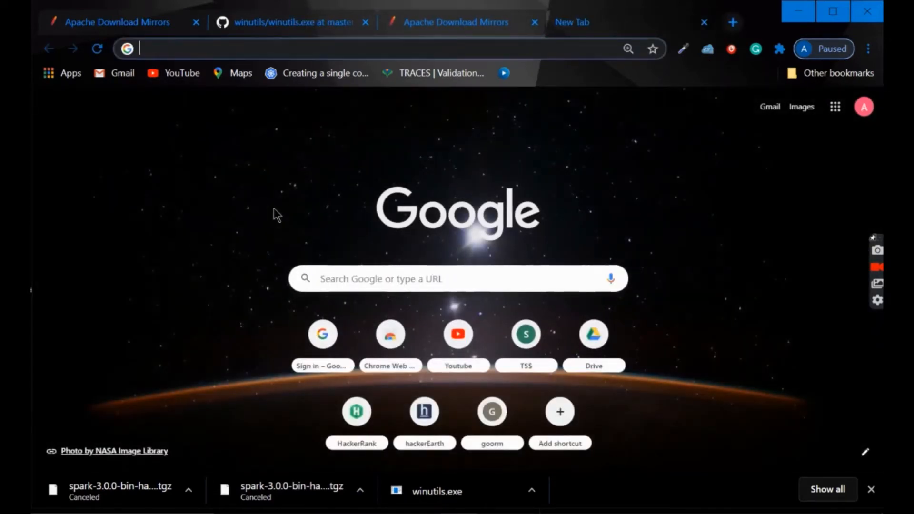
type("how to u")
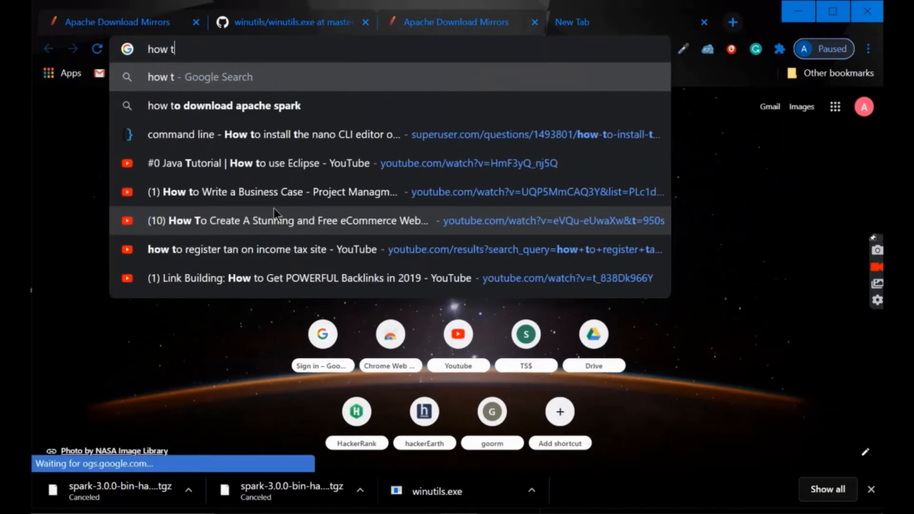
type("nzip")
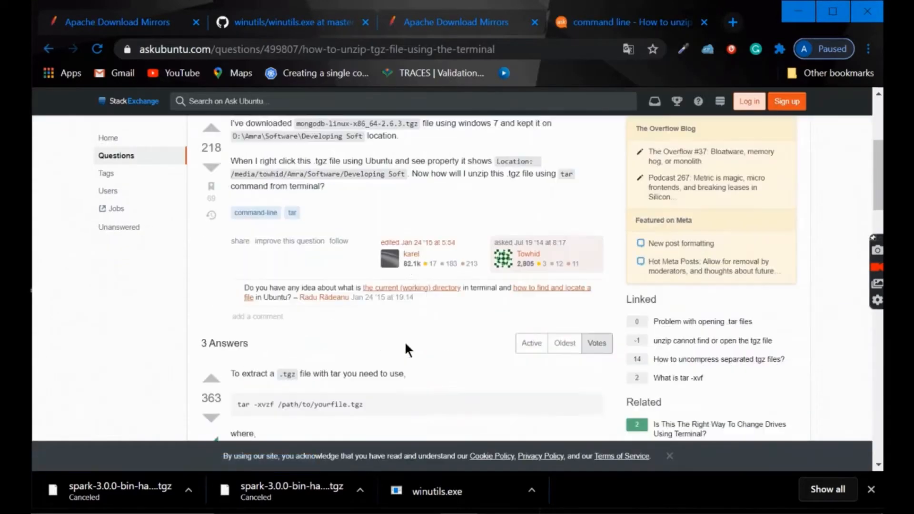
Step: Examine the accepted answer's tar -xvzf commands for extracting a .tgz file, highlighting the example commands and the -xvzf options
scroll(404, 341, "down", 5)
scroll(314, 365, "down", 1)
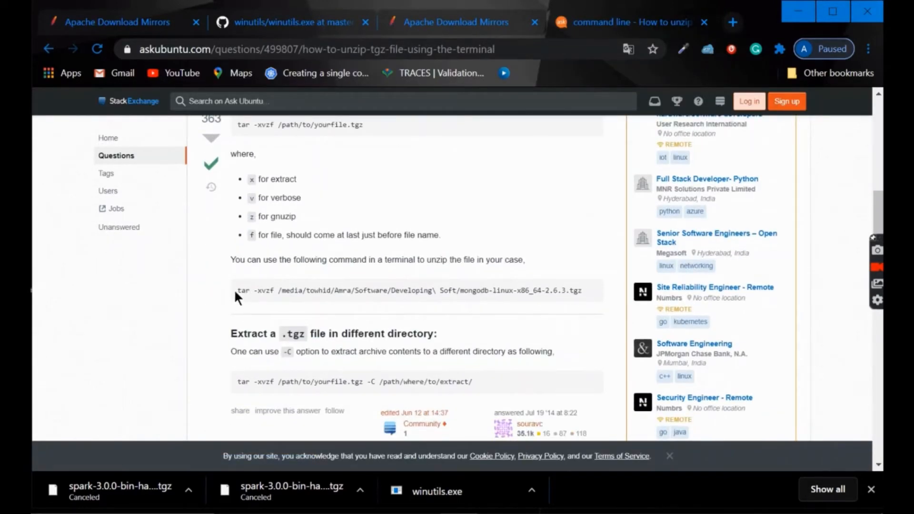
left_click_drag(235, 293, 563, 275)
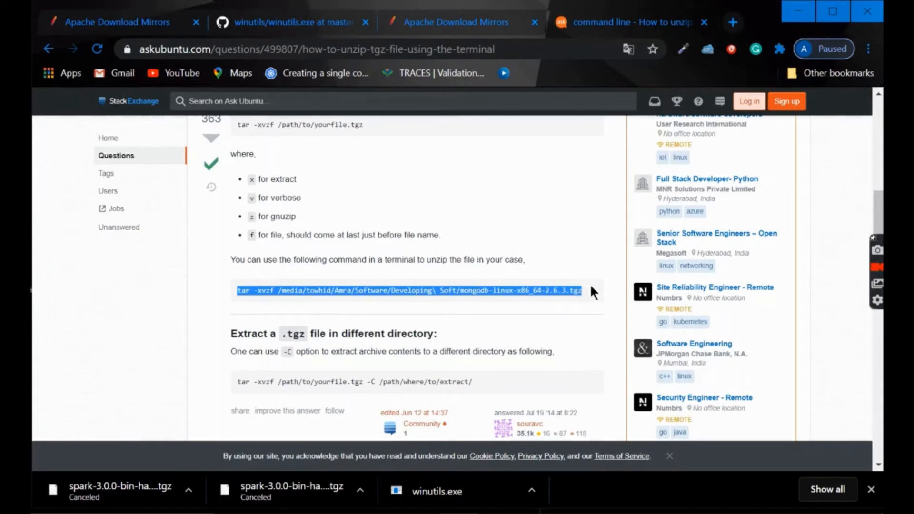
scroll(589, 287, "up", 3)
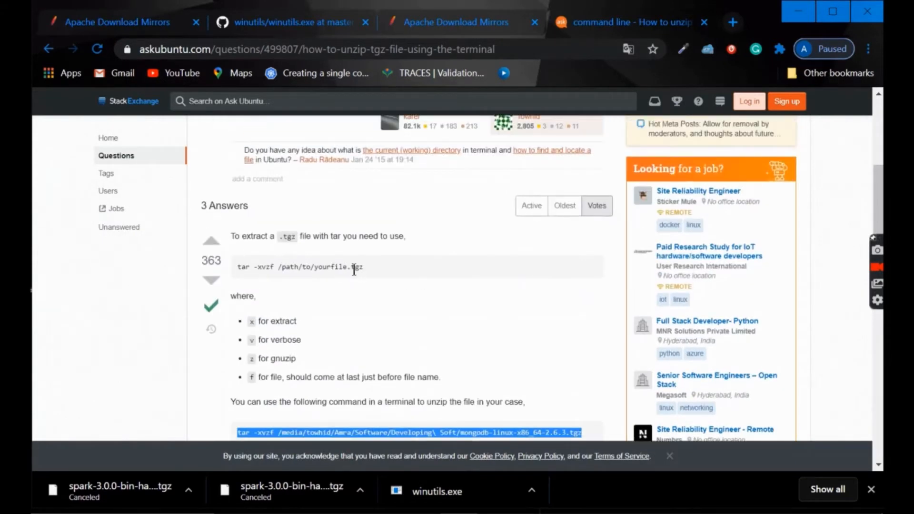
left_click_drag(365, 265, 238, 277)
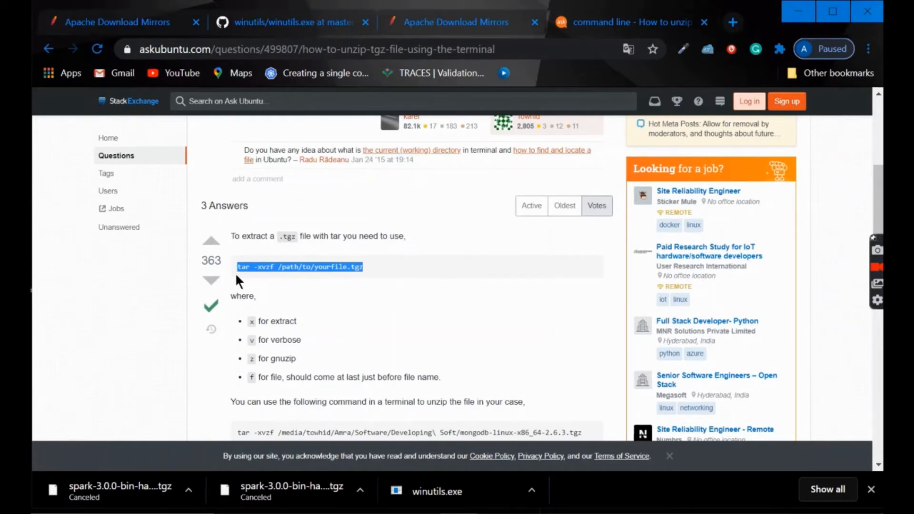
left_click(257, 263)
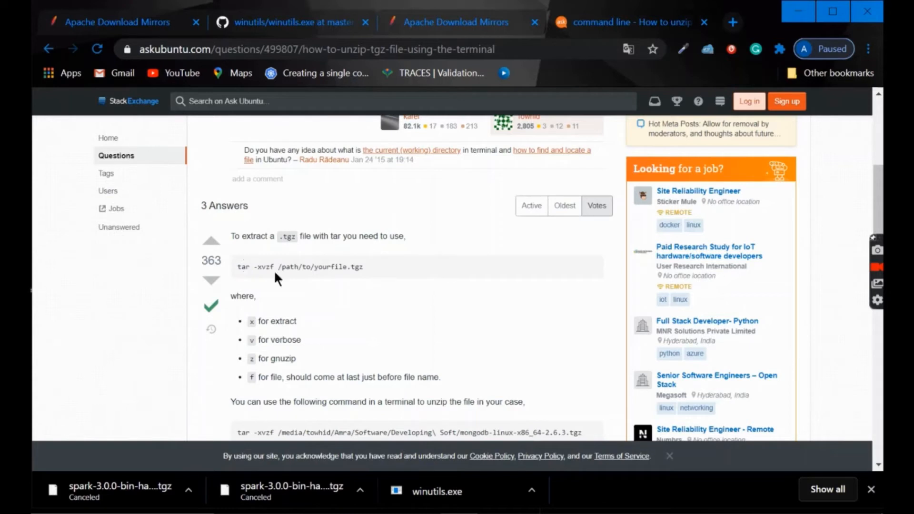
left_click_drag(256, 268, 274, 269)
Step: Switch to the File Explorer window on drive C: and open the extracted spark-3.0.0-bin-hadoop2.7 folder
mouse_move(307, 513)
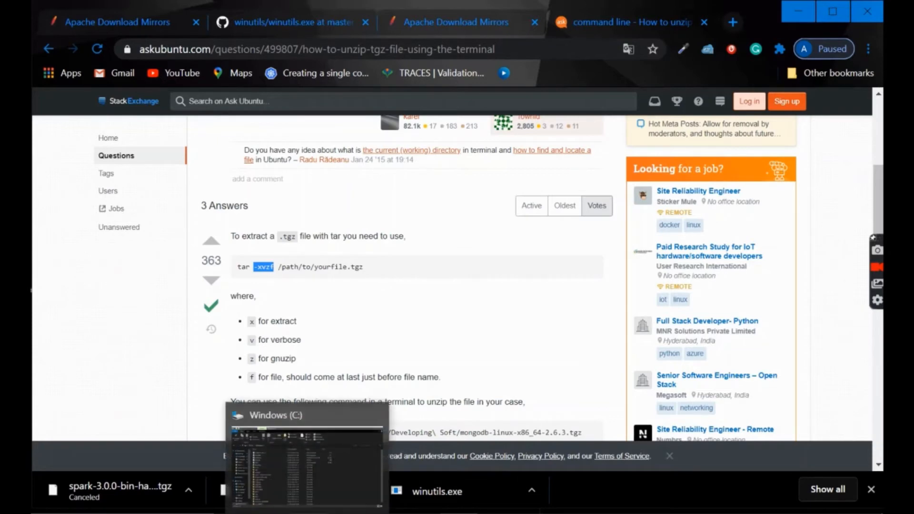
left_click(307, 467)
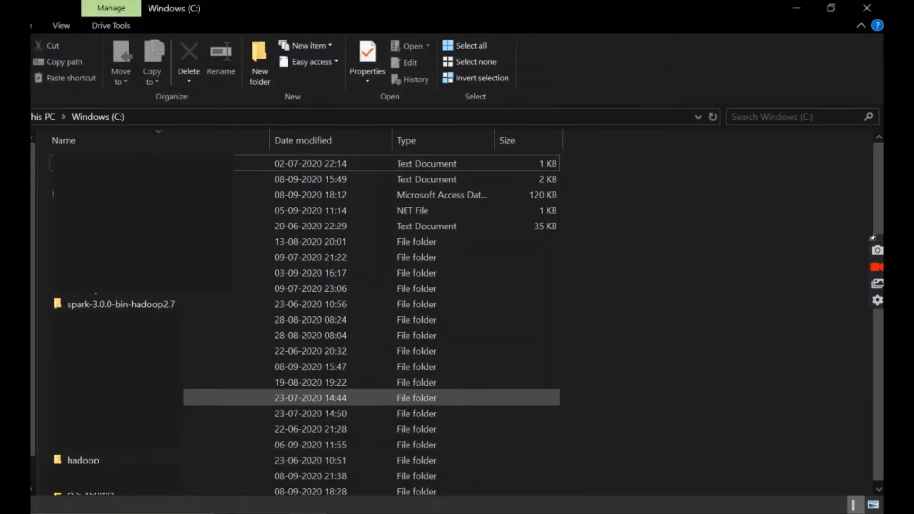
scroll(305, 324, "down", 1)
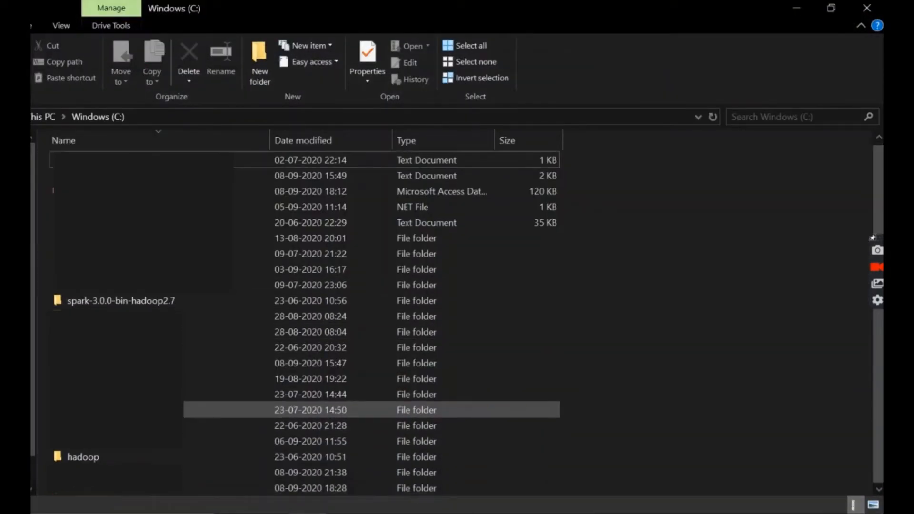
double_click(112, 301)
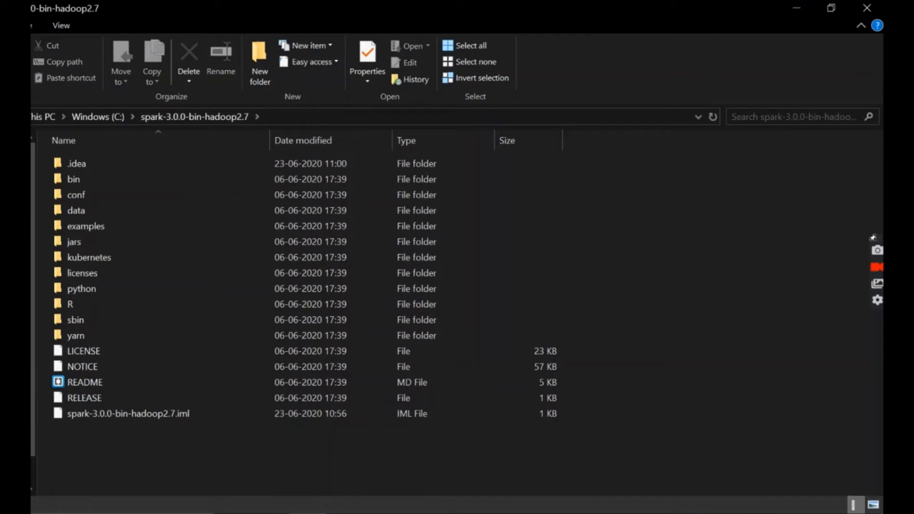
Step: Inspect the bin subfolder of the hadoop folder on drive C: and the winutils file in Downloads, and return to hadoop\bin
key("alt+Left")
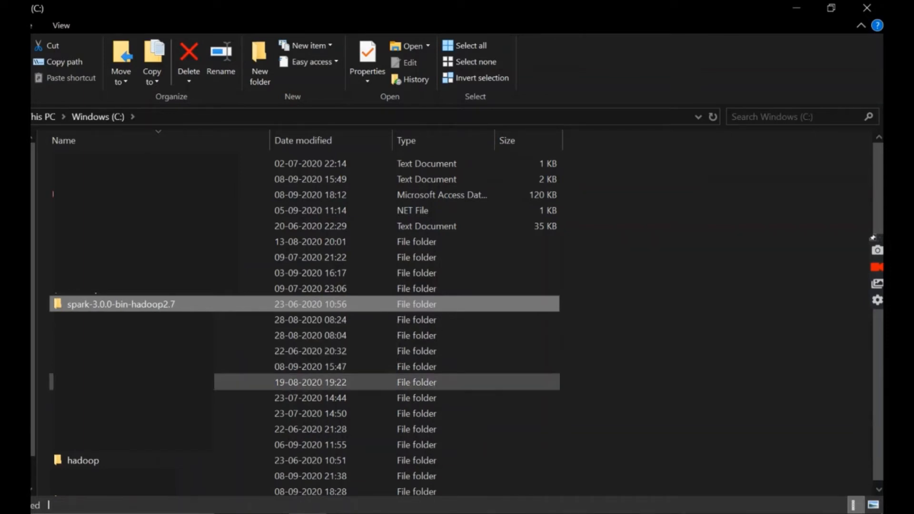
left_click(107, 461)
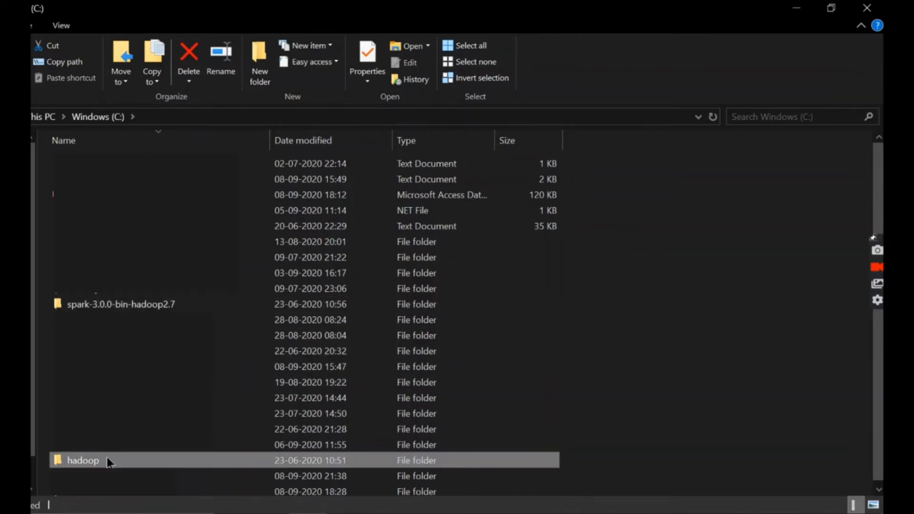
double_click(106, 461)
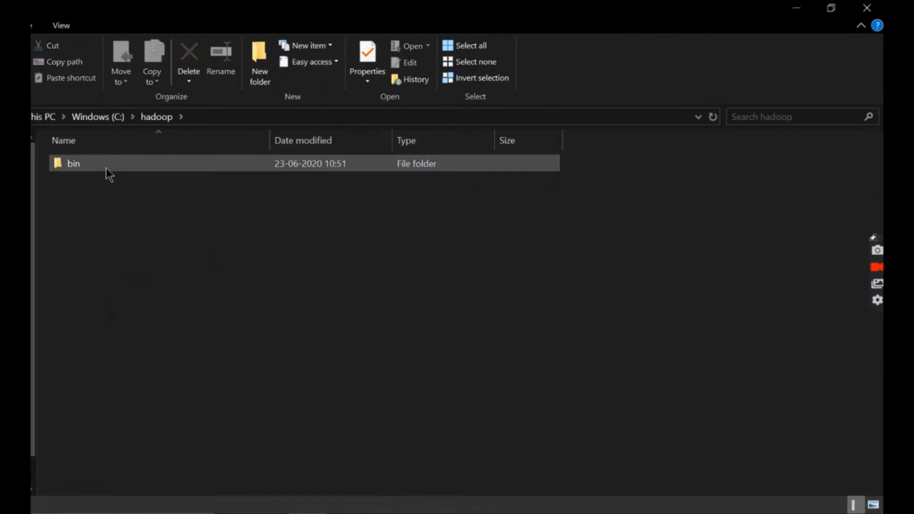
double_click(106, 167)
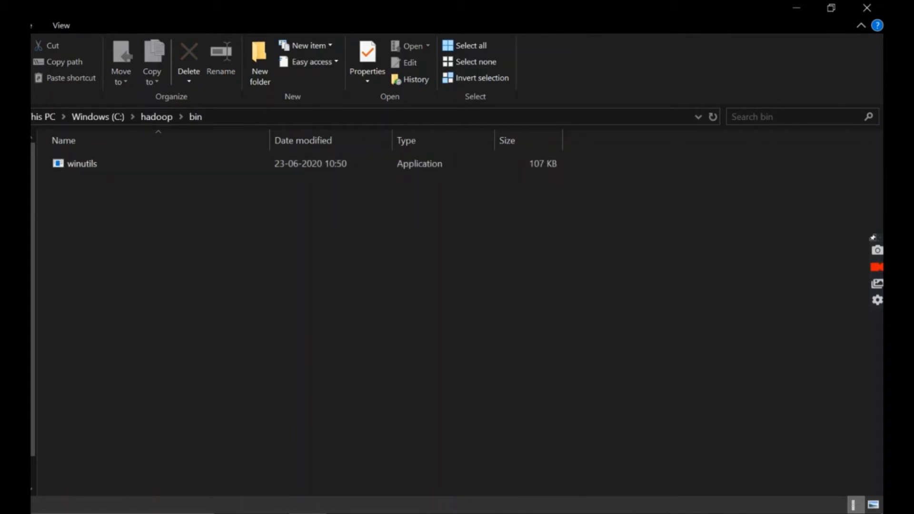
left_click(19, 178)
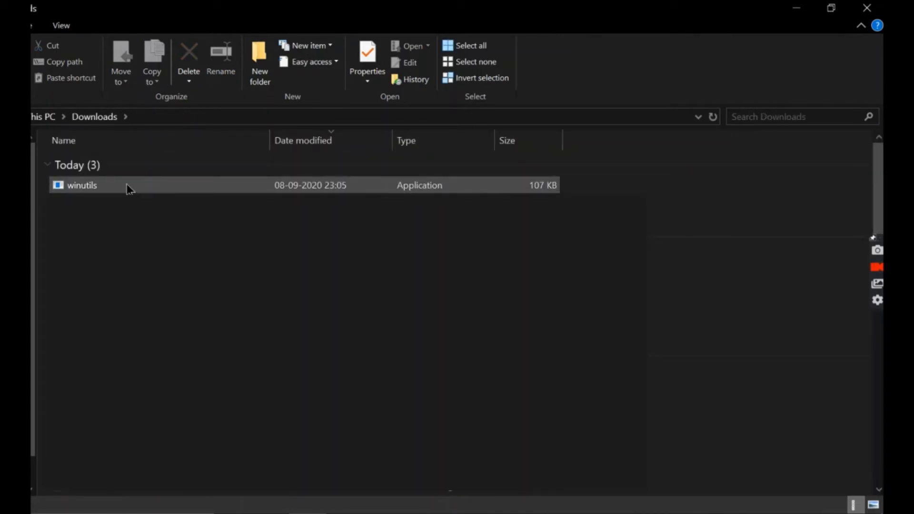
left_click(15, 117)
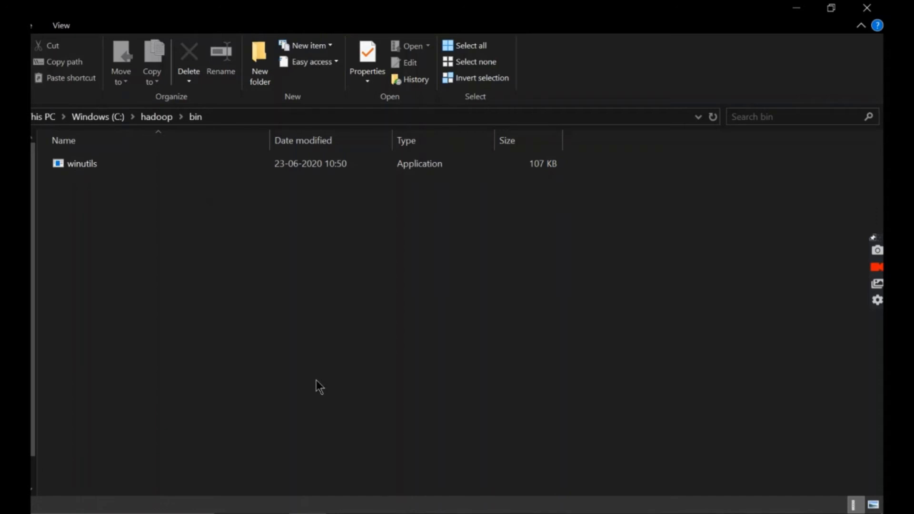
Step: Close the File Explorer and browser windows, and open the Windows Environment Variables settings by searching for "env"
left_click(879, 8)
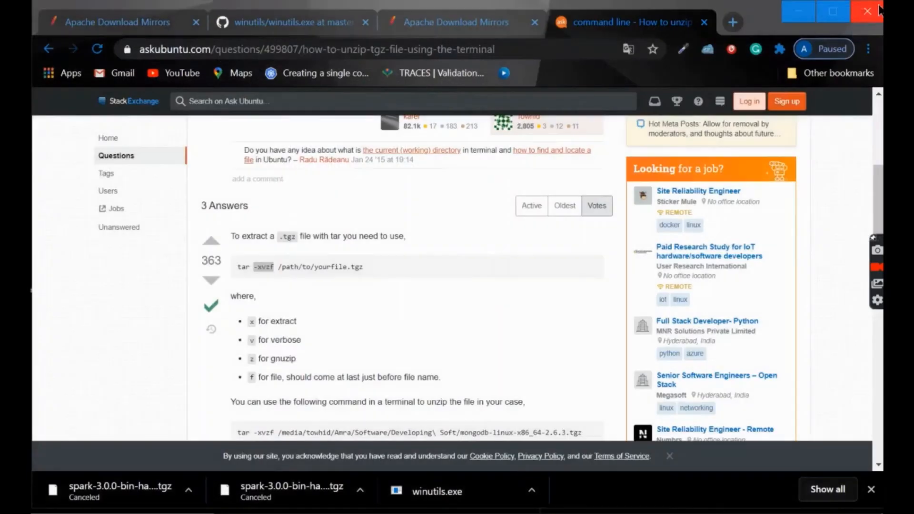
left_click(878, 10)
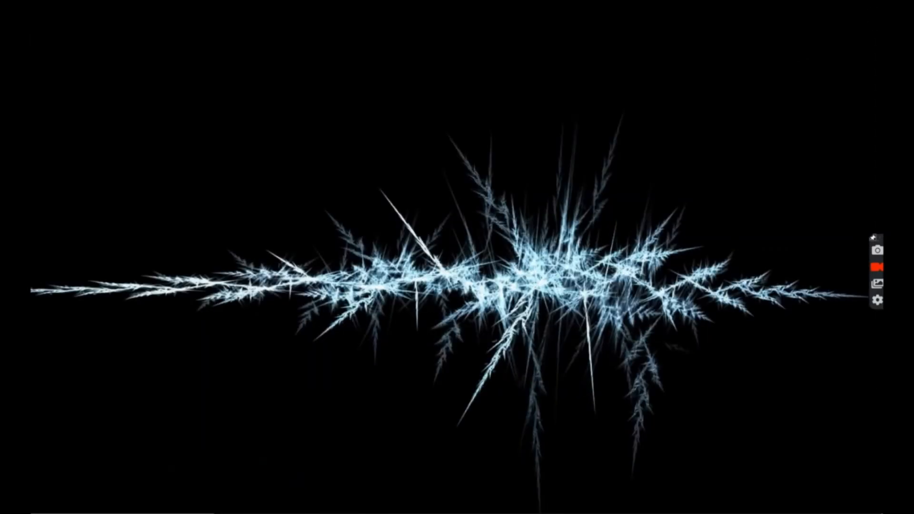
left_click(122, 513)
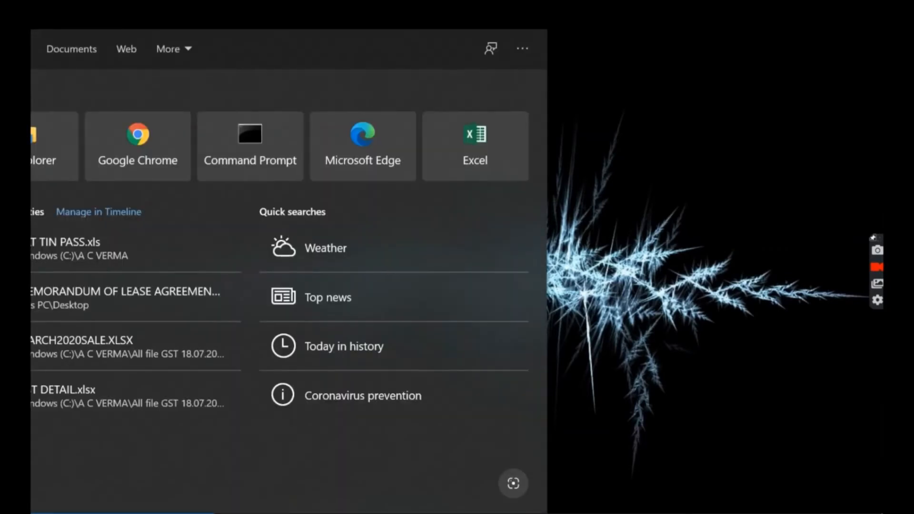
type("env")
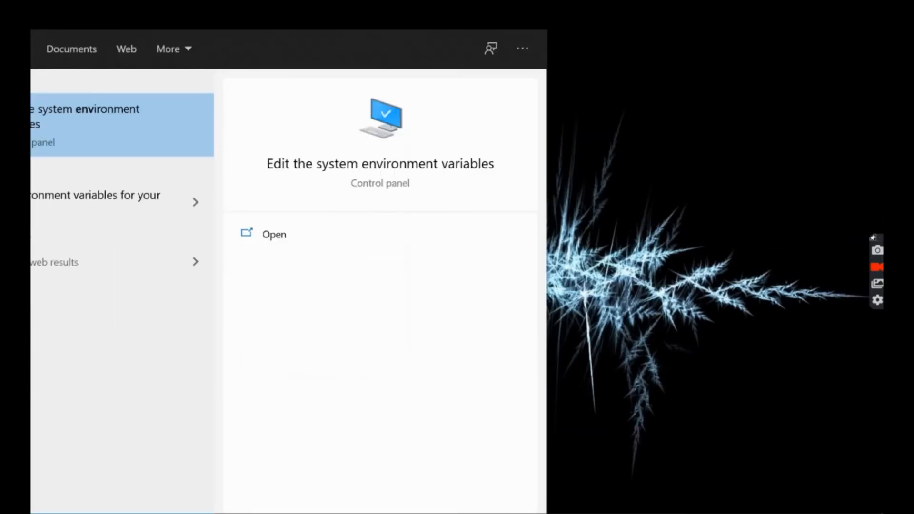
left_click(62, 133)
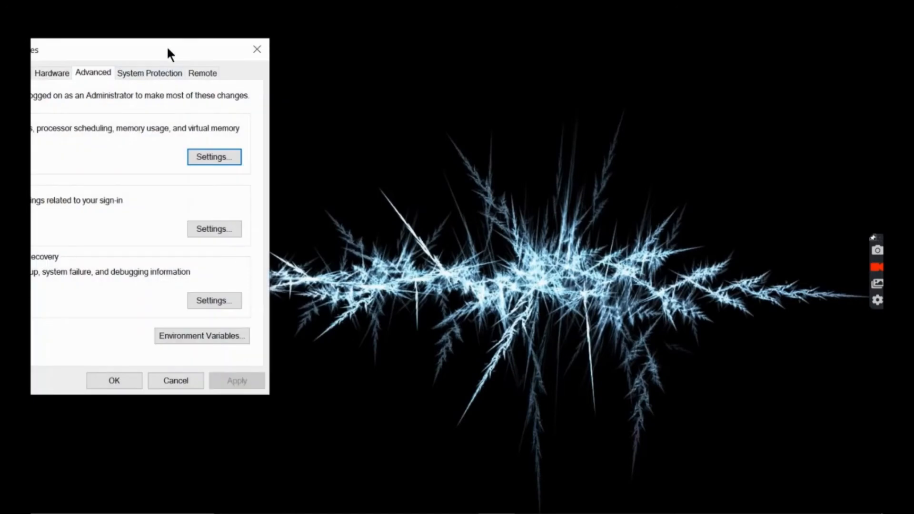
left_click_drag(167, 46, 301, 52)
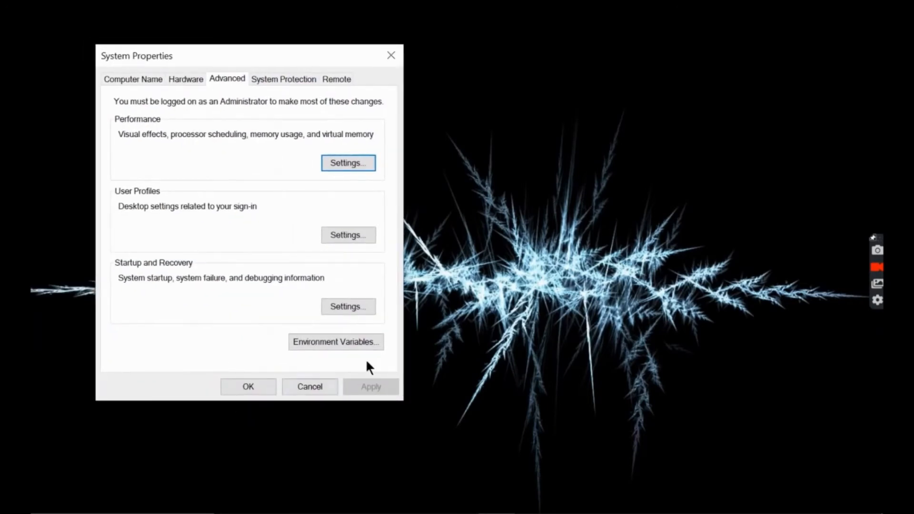
left_click(360, 340)
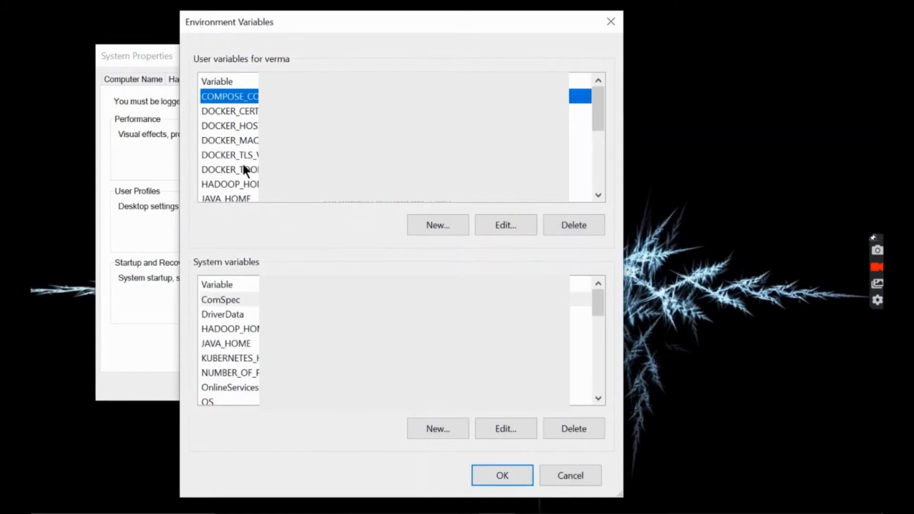
Step: Examine the name and value of the HADOOP_HOME user variable, and close it without changes
scroll(244, 169, "down", 3)
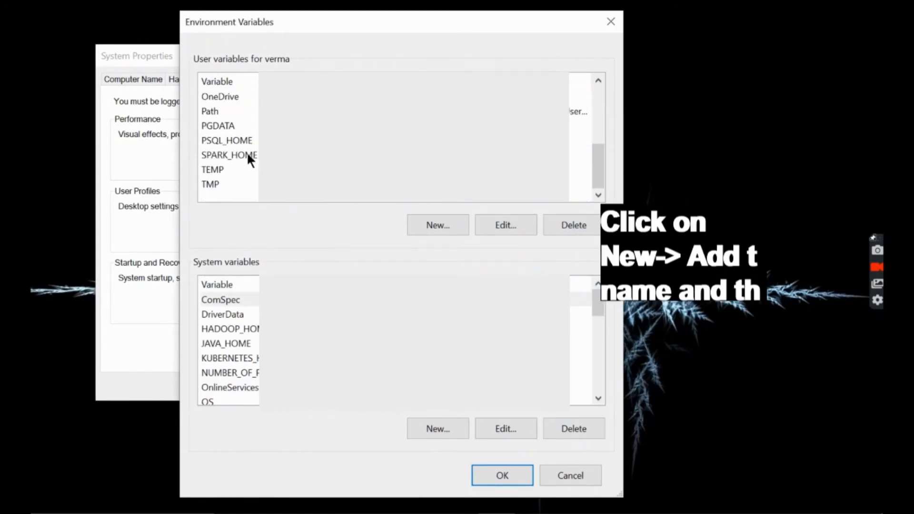
scroll(244, 138, "up", 3)
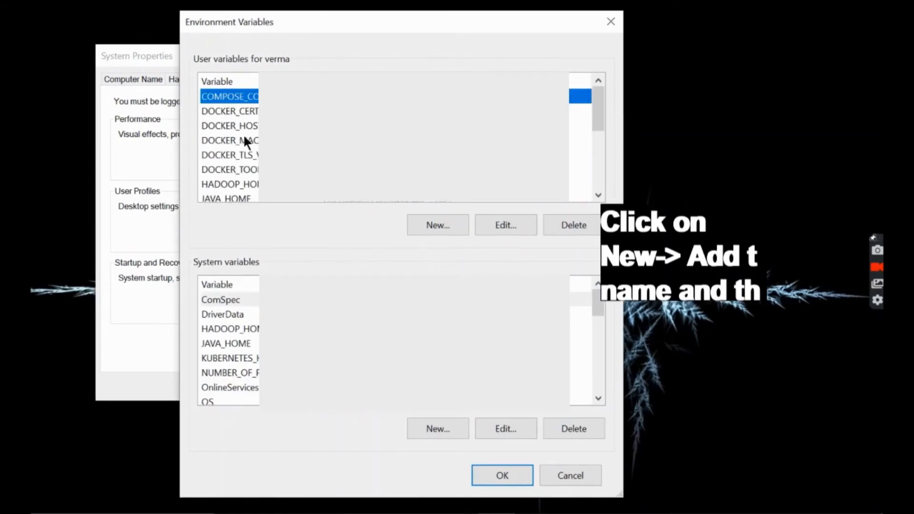
double_click(243, 183)
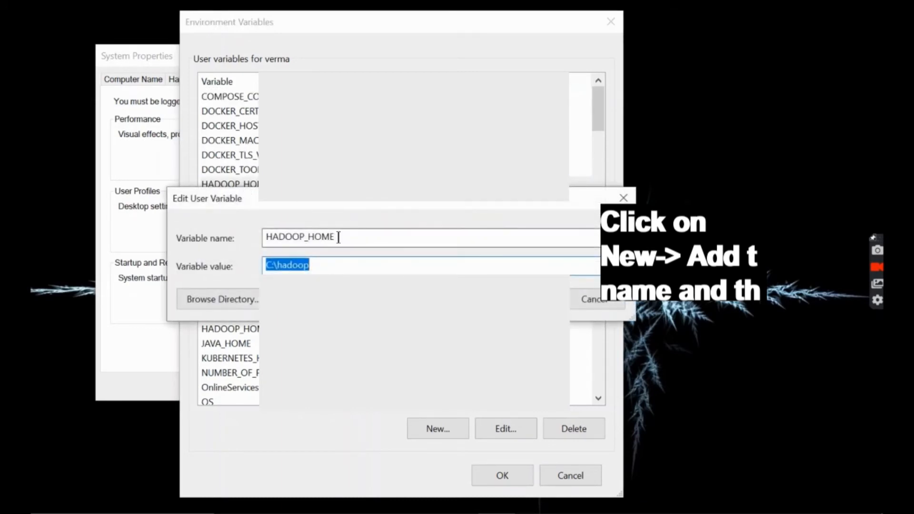
left_click(339, 264)
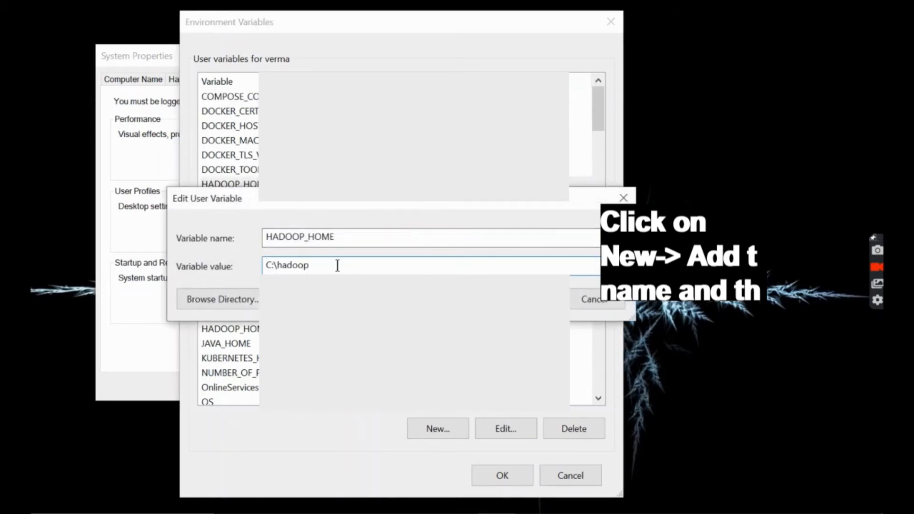
left_click_drag(309, 265, 261, 268)
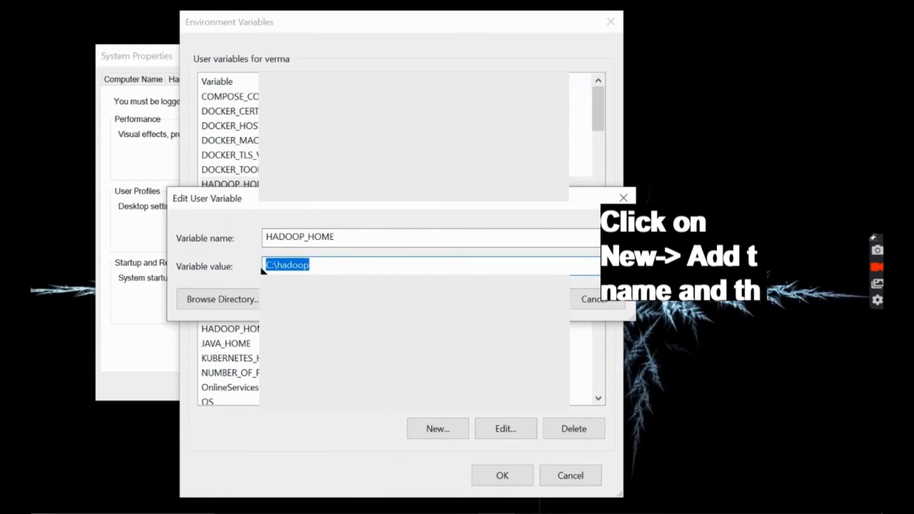
left_click_drag(349, 239, 264, 236)
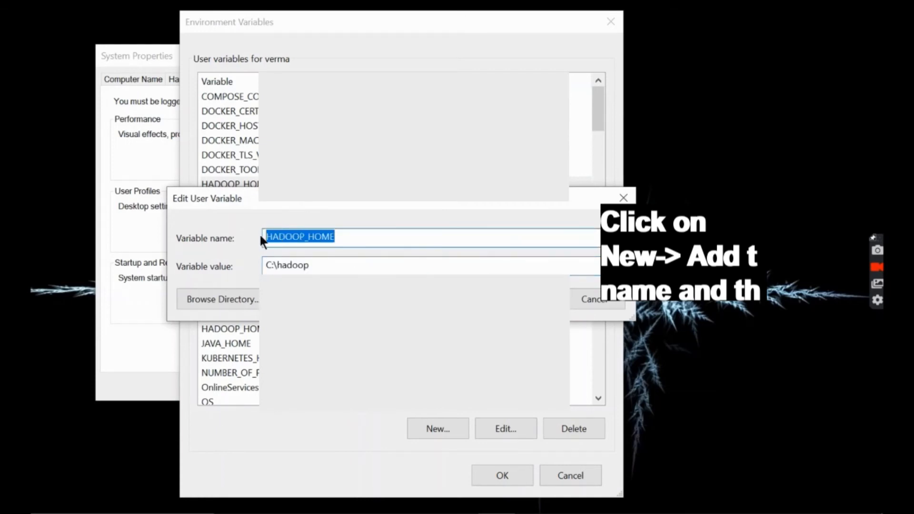
left_click(574, 305)
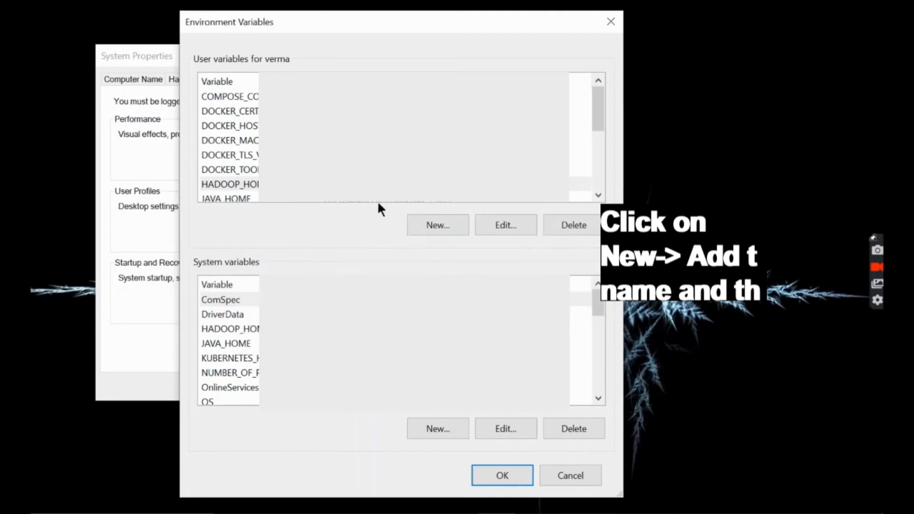
Step: Examine the name and value of the SPARK_HOME user variable, and close it
scroll(378, 190, "down", 1)
scroll(400, 138, "up", 1)
scroll(400, 138, "down", 2)
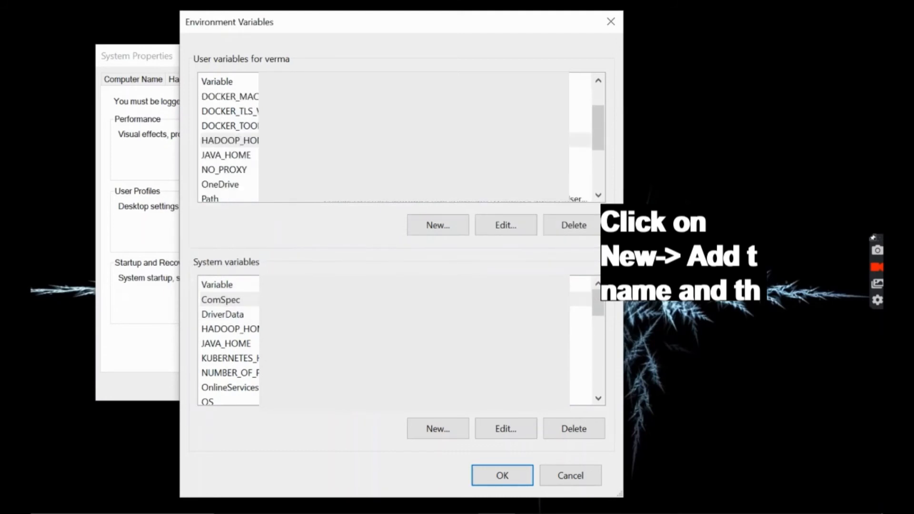
double_click(361, 200)
left_click_drag(336, 246, 257, 245)
left_click_drag(392, 267, 258, 265)
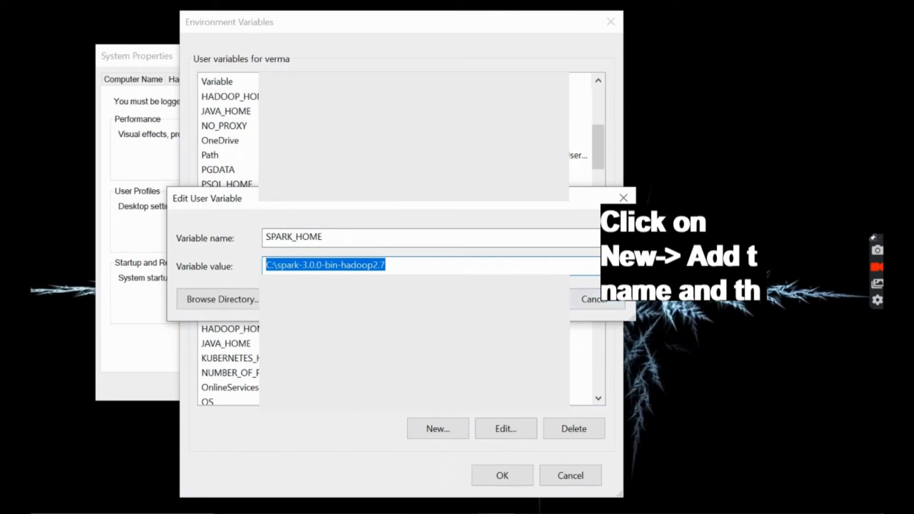
key("Return")
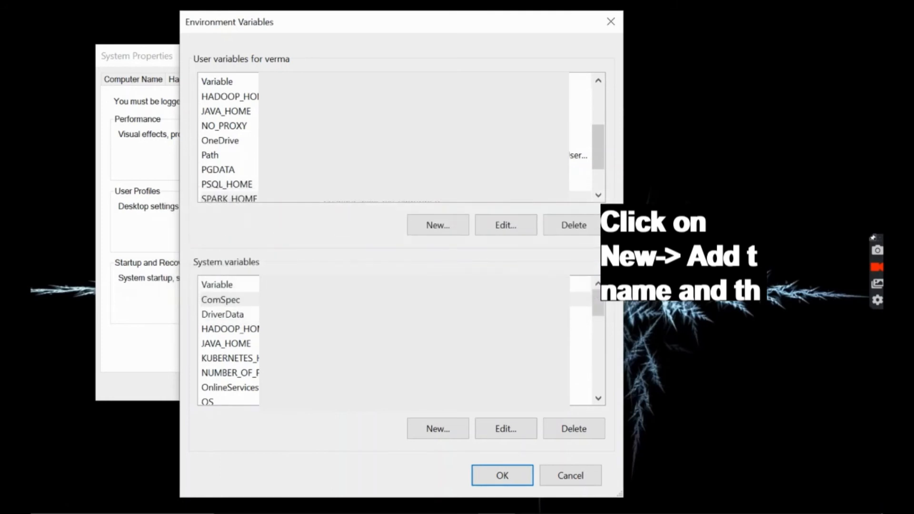
Step: Check the %SPARK_HOME%\bin and %HADOOP_HOME%\bin entries in the user Path variable, and accept and close all environment settings dialogs
double_click(278, 153)
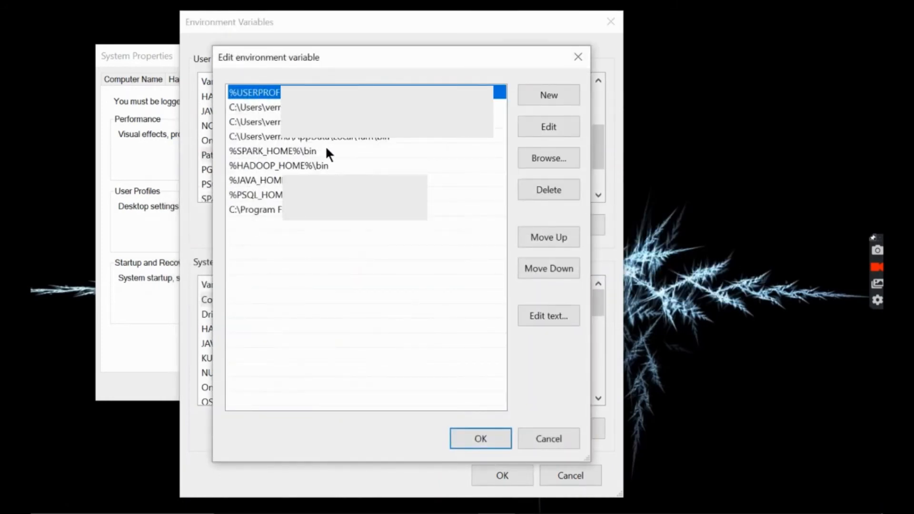
double_click(324, 150)
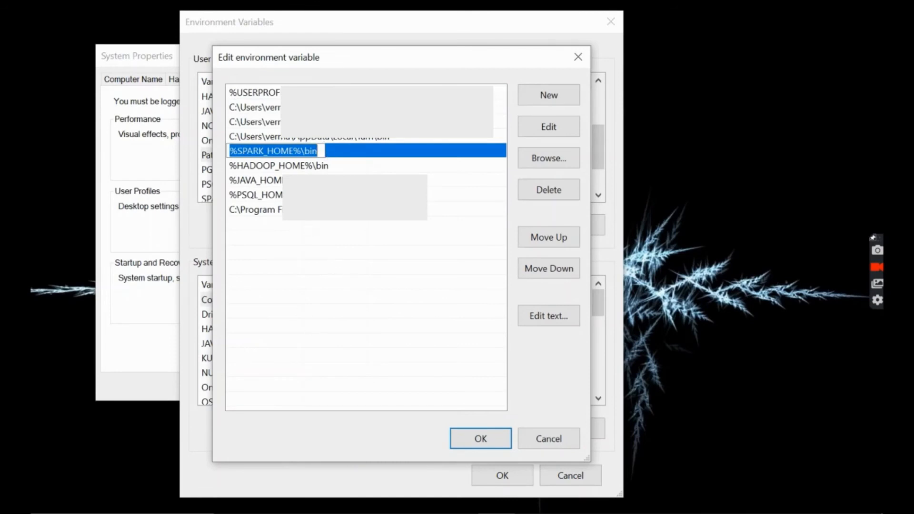
double_click(288, 165)
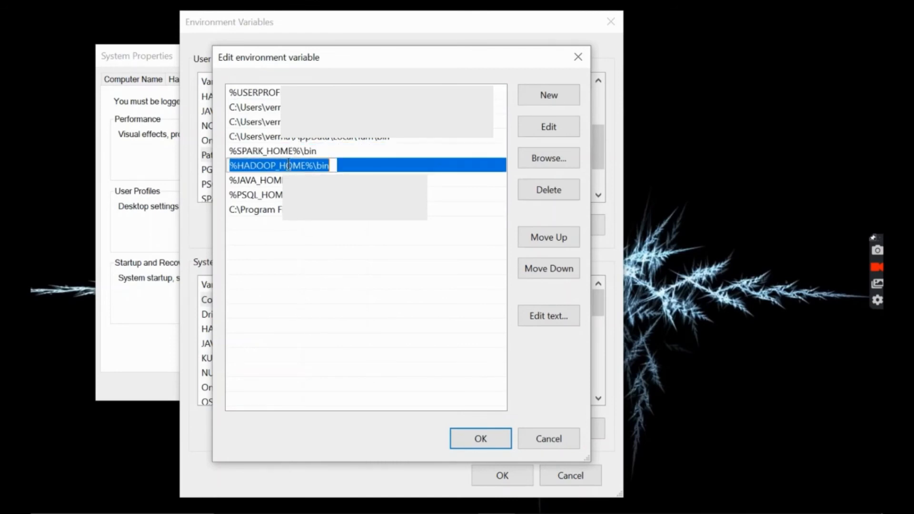
left_click(477, 441)
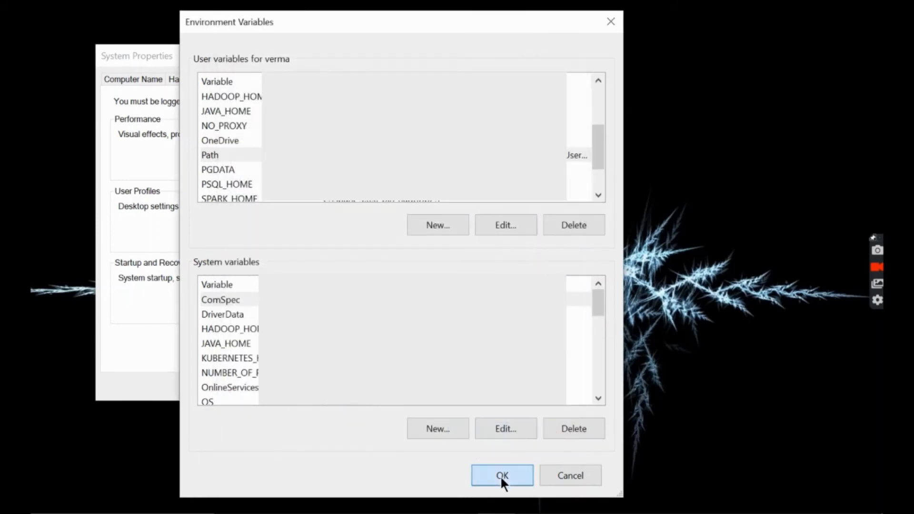
left_click(500, 476)
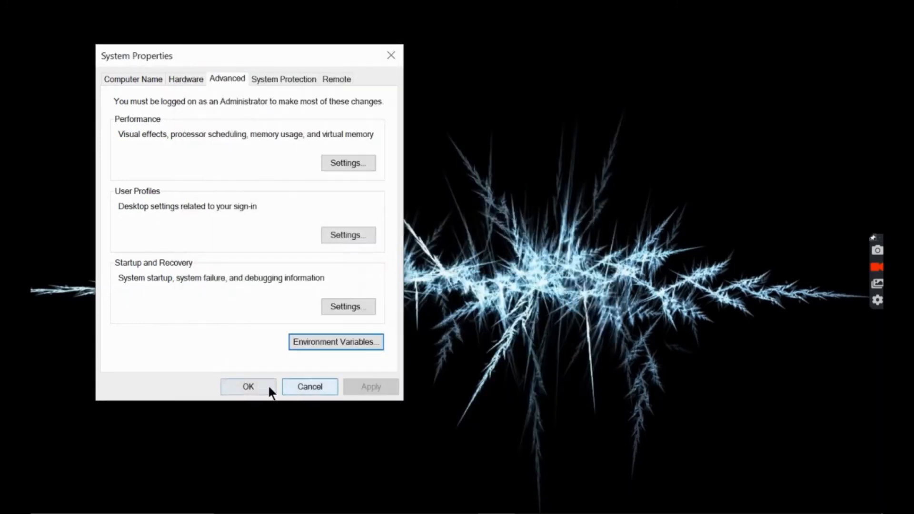
left_click(268, 386)
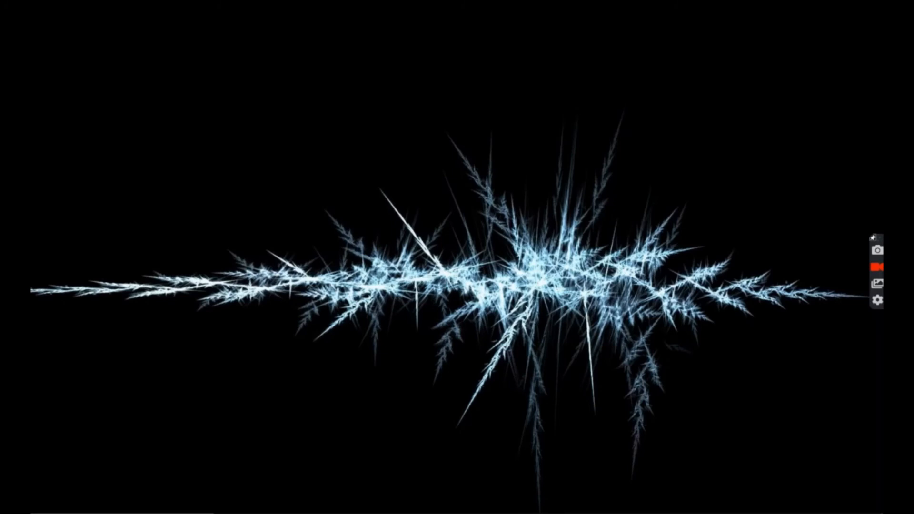
Step: Open Command Prompt, move its window fully into view, and run the spark-shell command
left_click(139, 513)
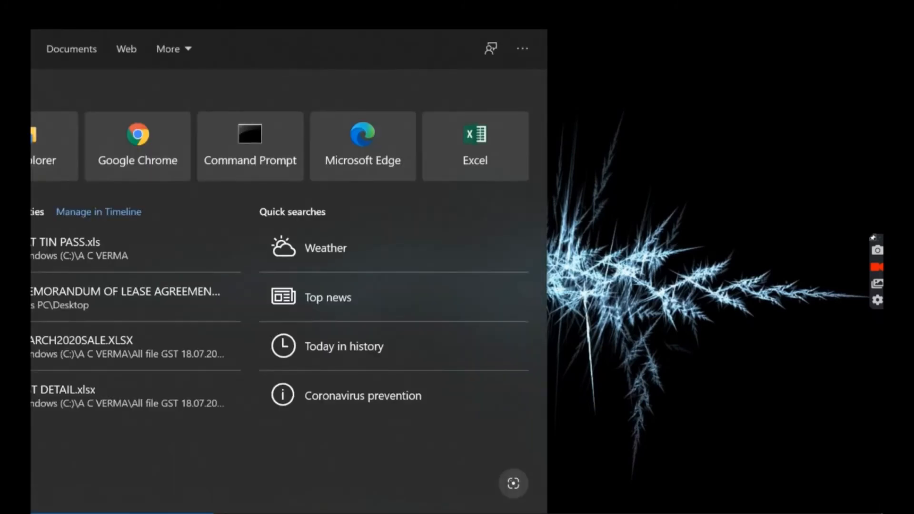
left_click(262, 135)
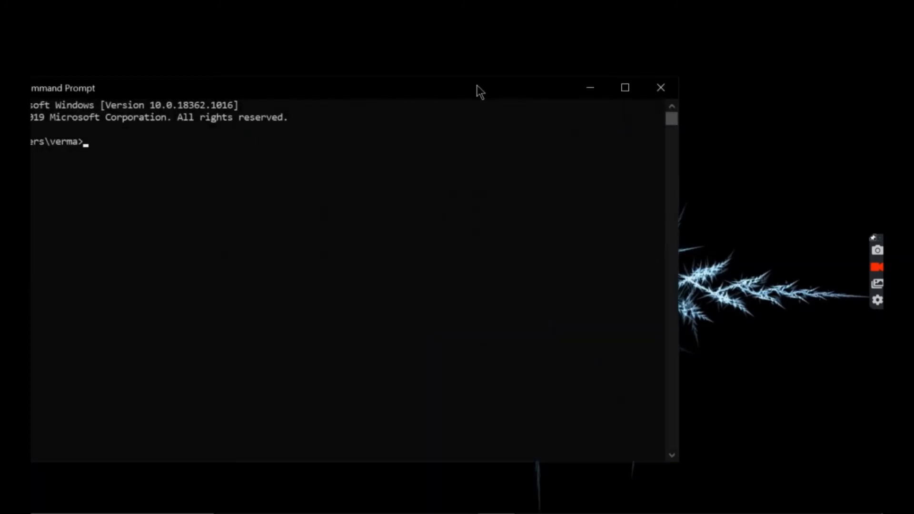
left_click_drag(476, 84, 533, 79)
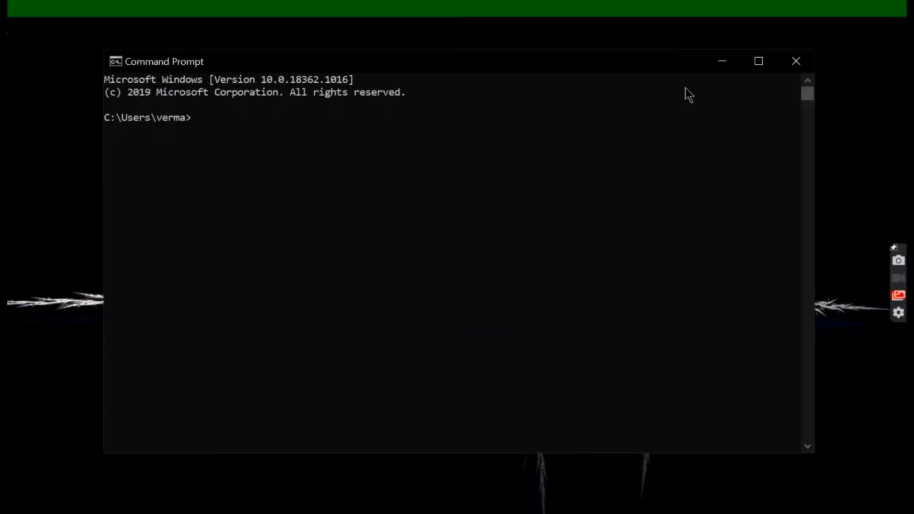
type("spark-shell")
key("Return")
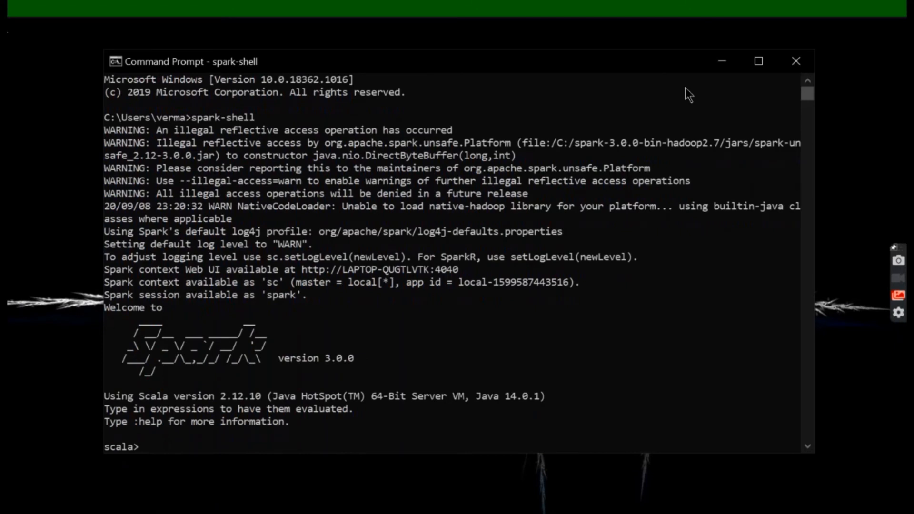